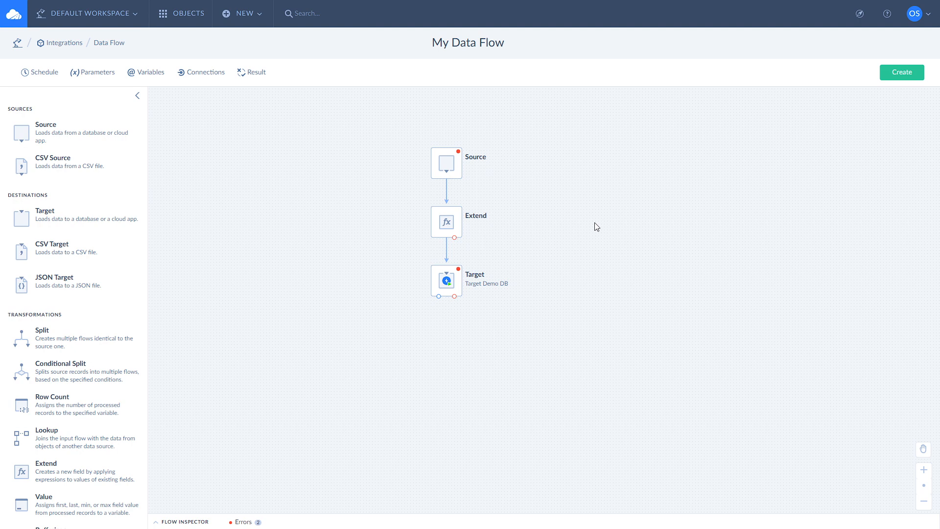
- Set the Source component's connection to Source Demo DB
click(446, 165)
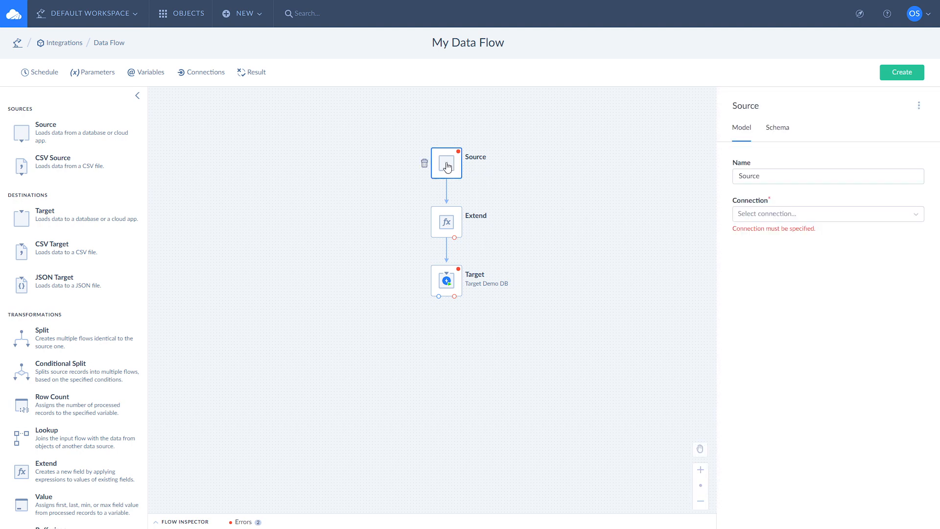
click(773, 213)
scroll(768, 301, down, 5)
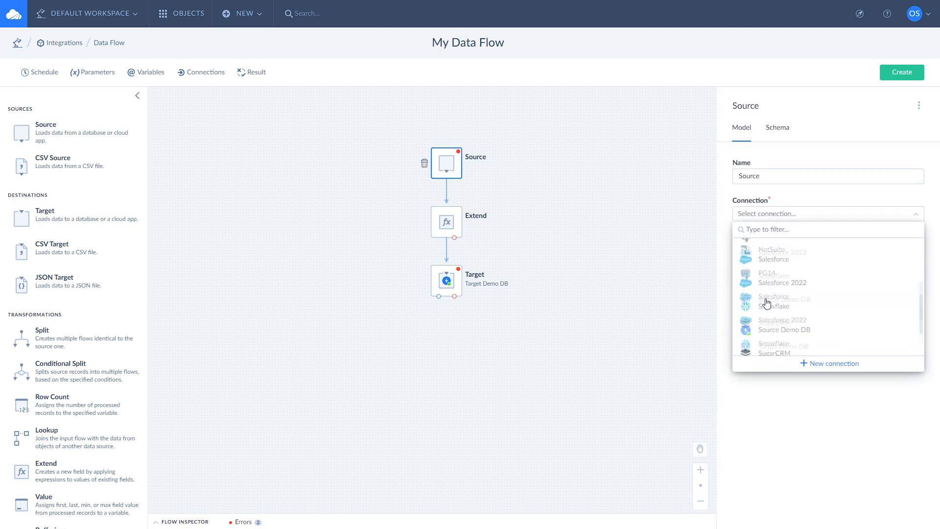
click(778, 274)
- Give the Source an Execute Command action with the text "Select * from customers", and check the output fields on its link to Extend
click(776, 266)
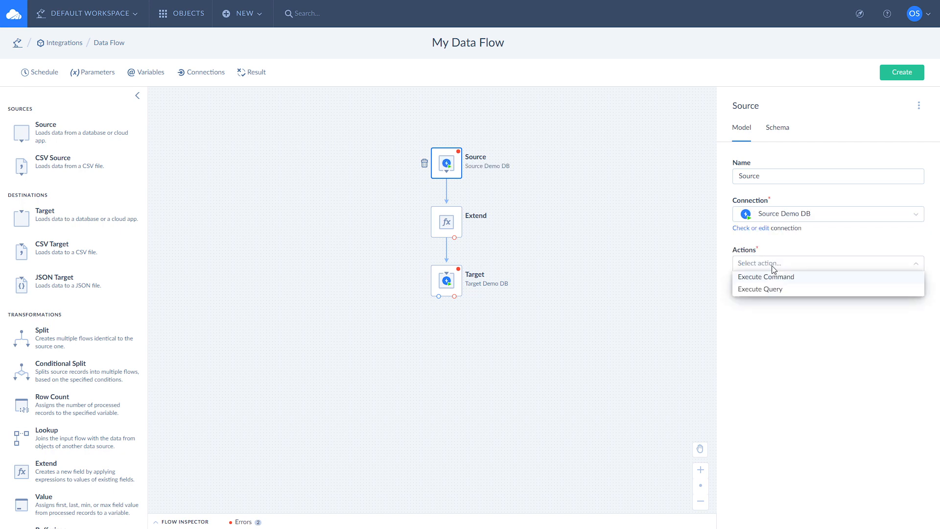
click(776, 277)
click(766, 307)
text(Select * from customers)
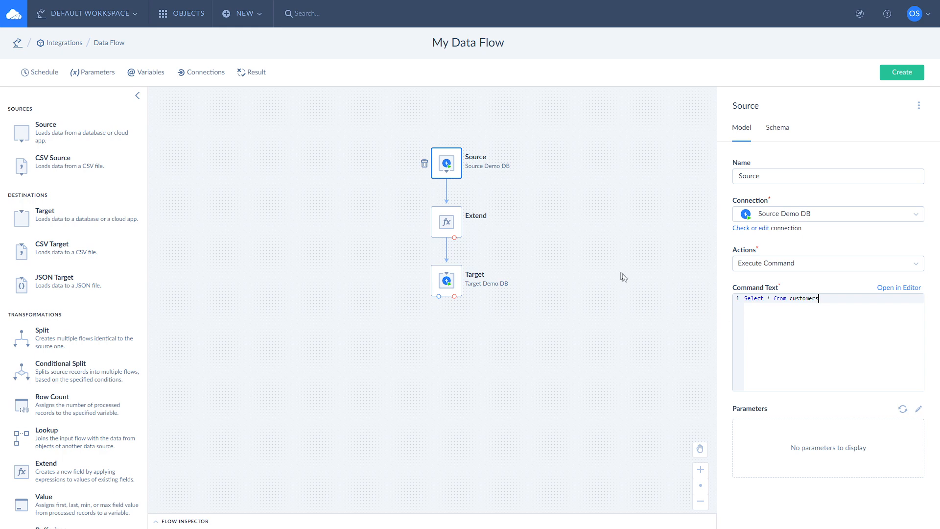
click(605, 251)
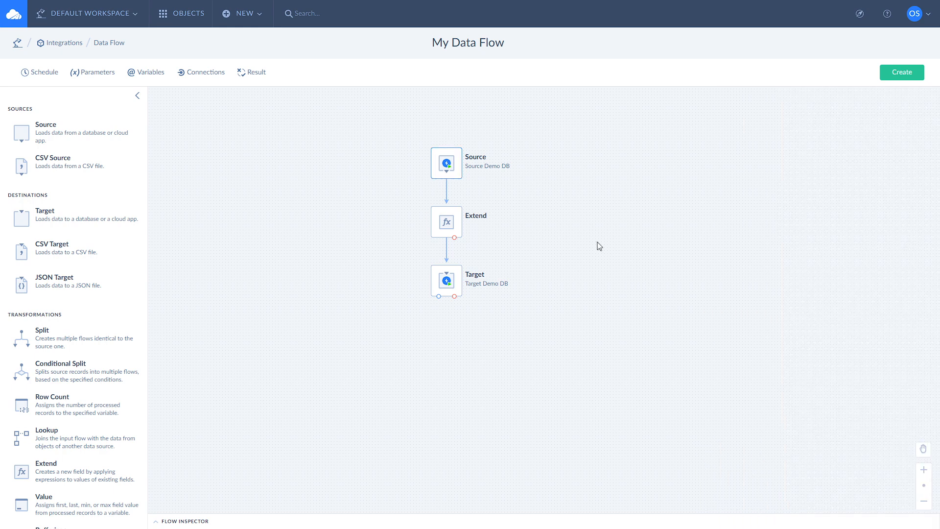
click(447, 195)
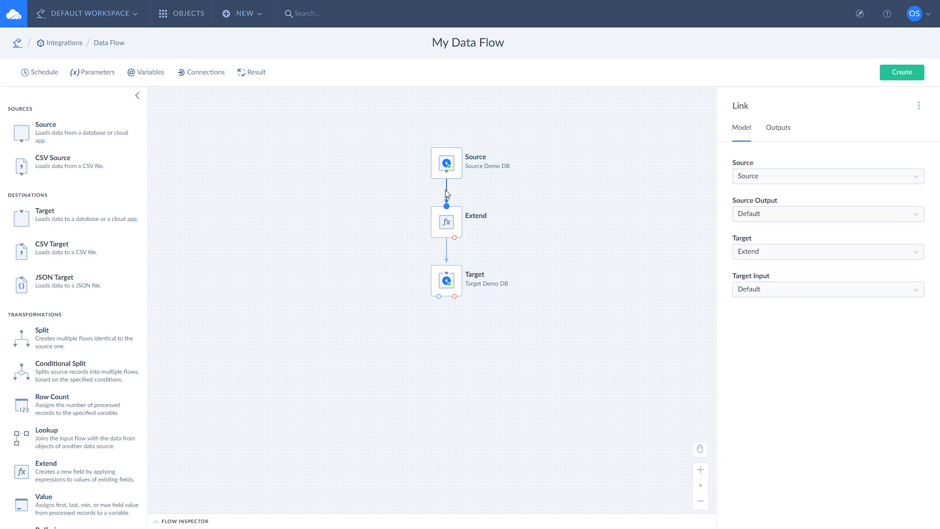
click(777, 131)
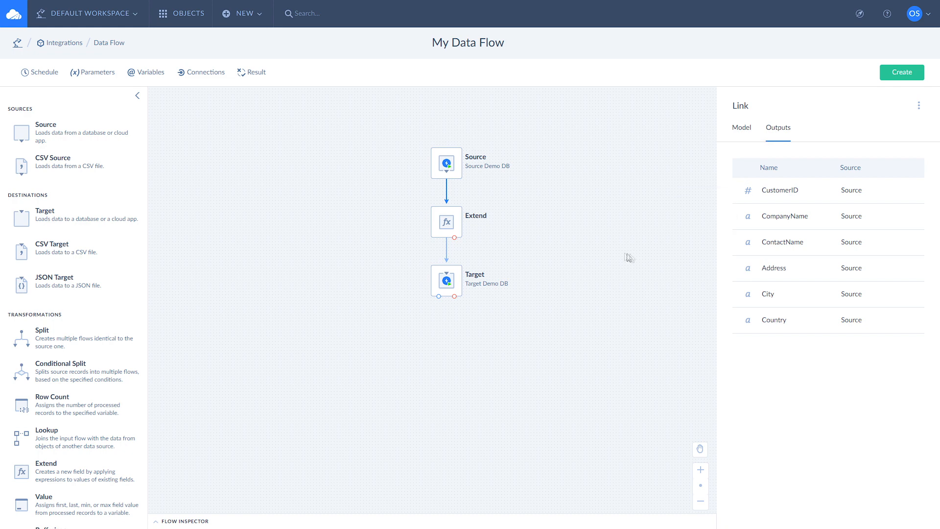
- Add a Full Address field to the Extend component's output schema with the expression Address + ' ' + City + ' ' + Country
mouse_move(449, 224)
click(449, 223)
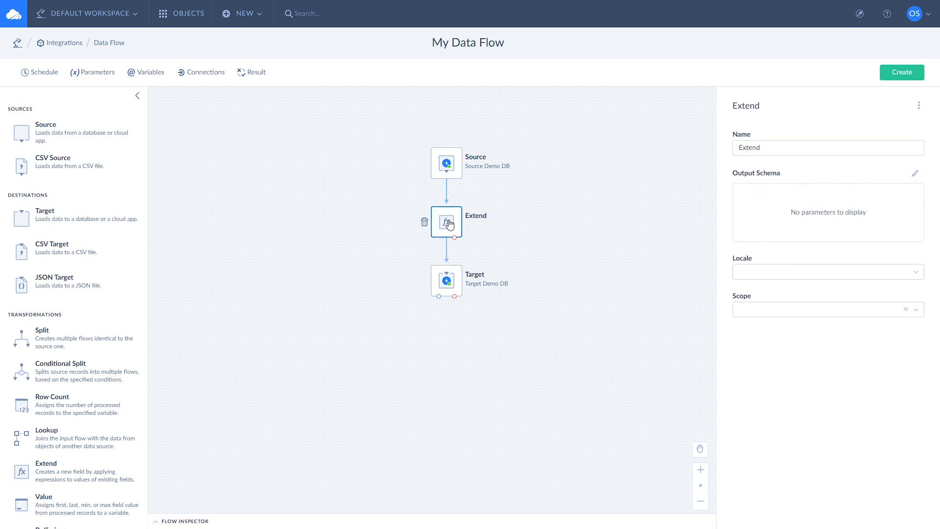
click(915, 173)
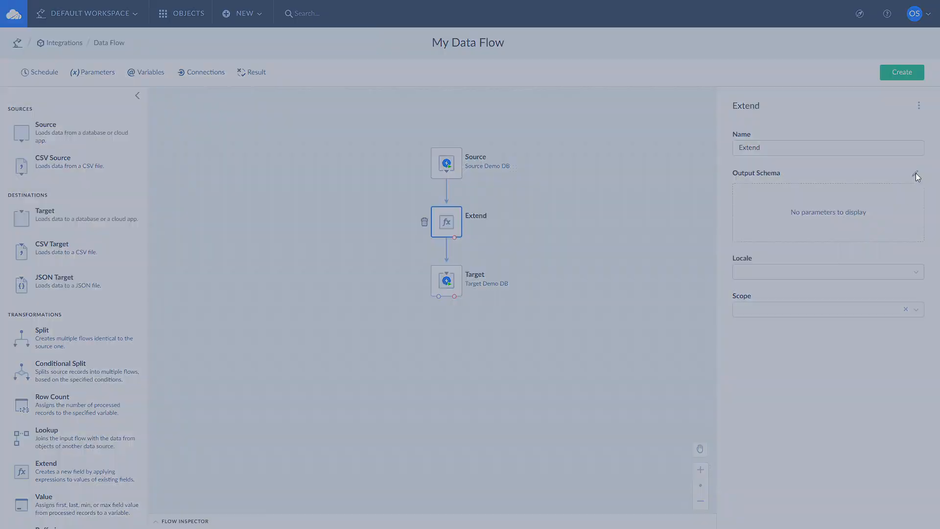
click(299, 119)
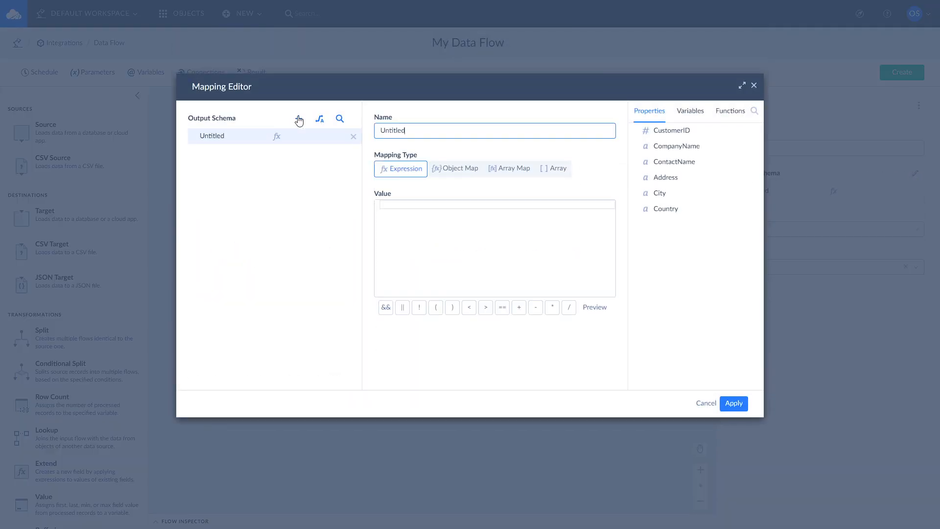
double_click(402, 129)
text(Full Addre)
click(395, 215)
text(Address + ' ' + City  + ' ' + Country)
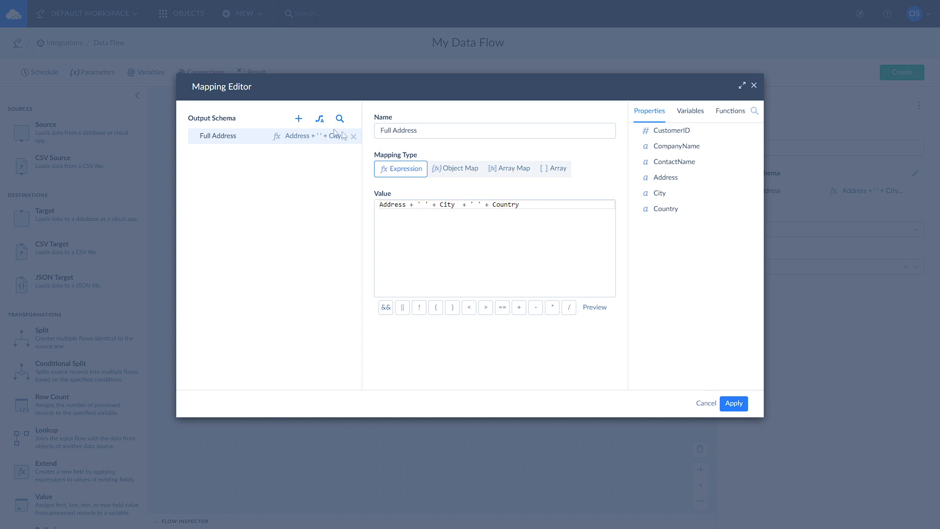
- Add a second output field named CompanyName and map it to the ContactName property
click(299, 119)
click(298, 119)
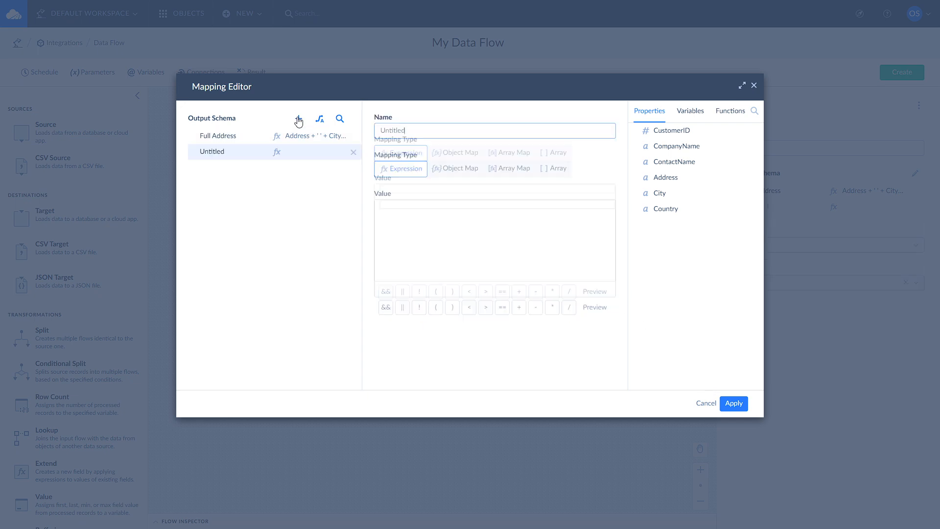
double_click(397, 130)
text(CompanyName)
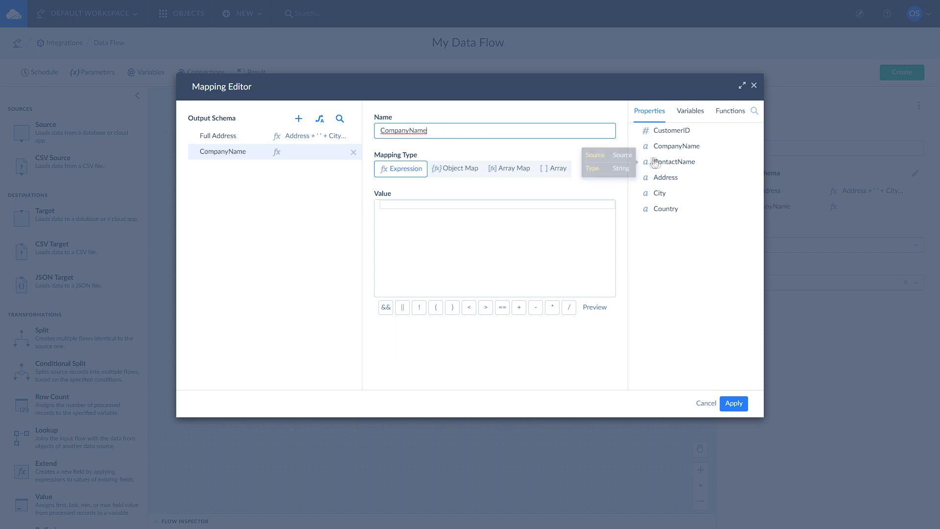
double_click(656, 163)
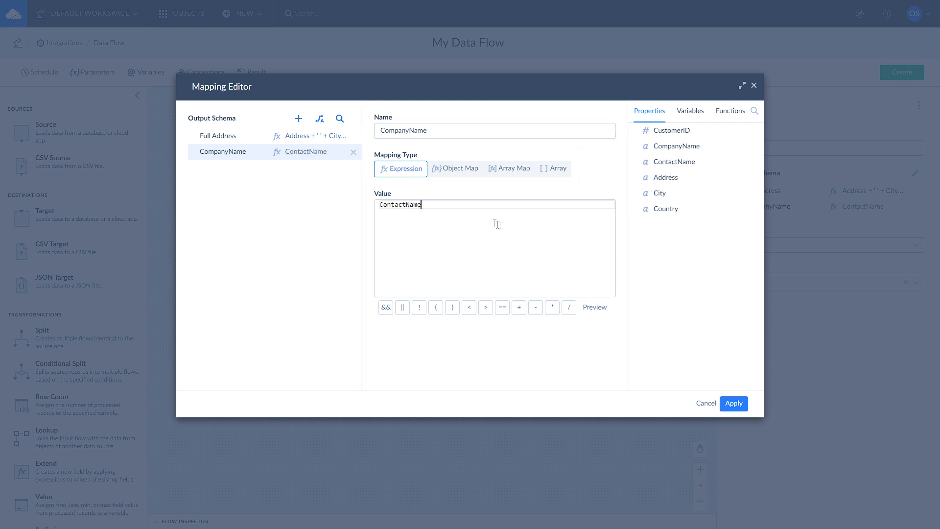
- Wrap the CompanyName field's value in a Boolean conversion so the expression reads bool(ContactName)
double_click(405, 206)
key(ctrl+c)
key(BackSpace)
click(722, 114)
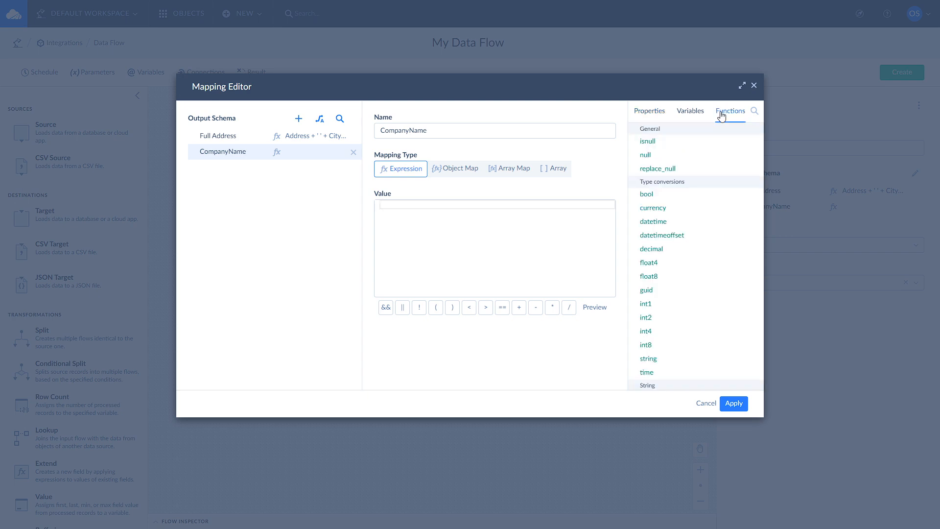
click(647, 194)
key(ctrl+v)
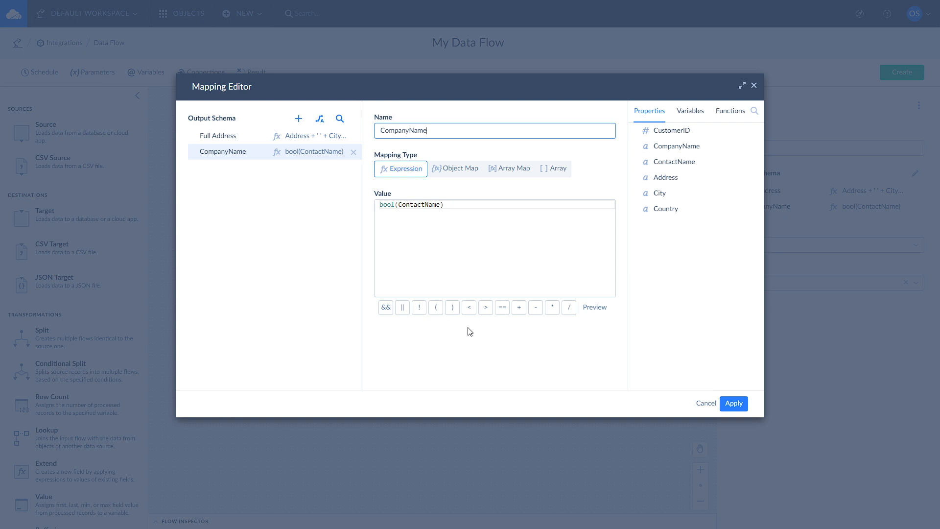
click(468, 329)
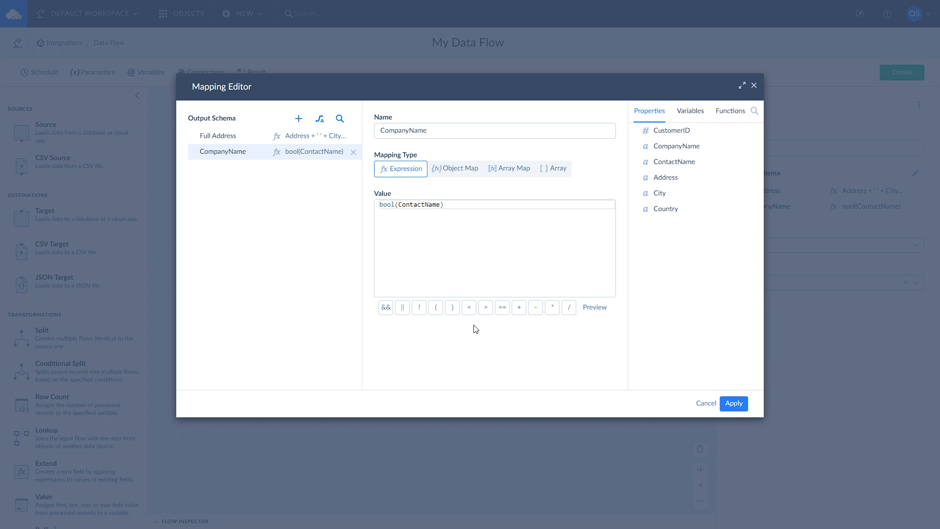
- Add an output field named CustomerDetails with the Object Map mapping type
click(298, 119)
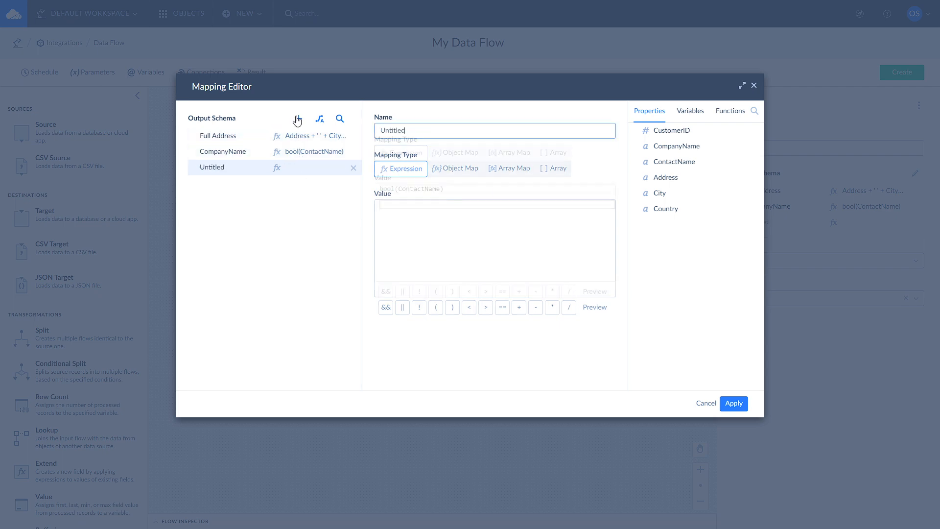
double_click(393, 130)
text(CustomerDetails)
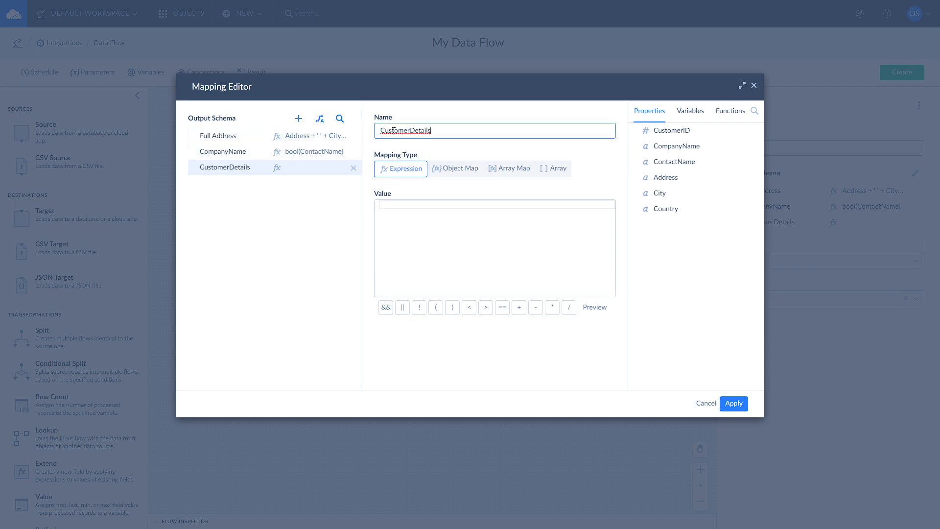
click(457, 175)
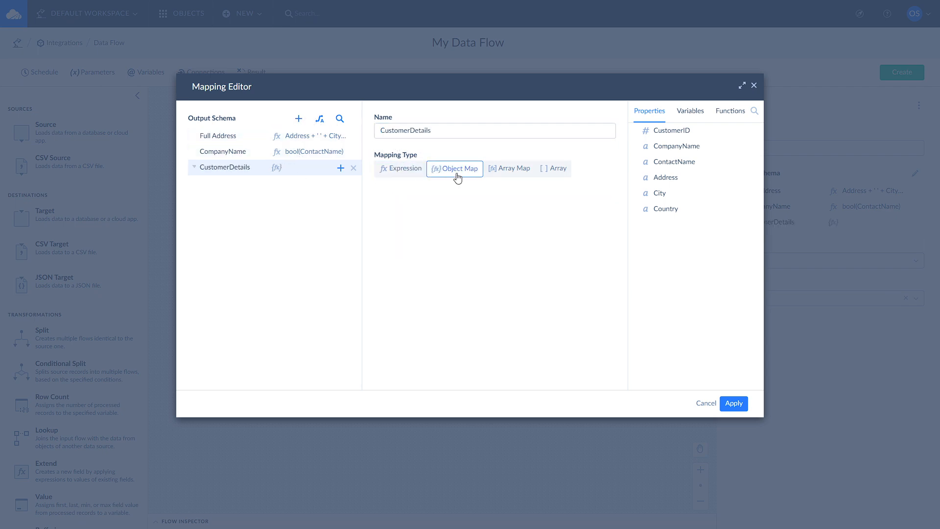
- Add a nested field called Name under CustomerDetails and map it to the ContactName property
click(341, 168)
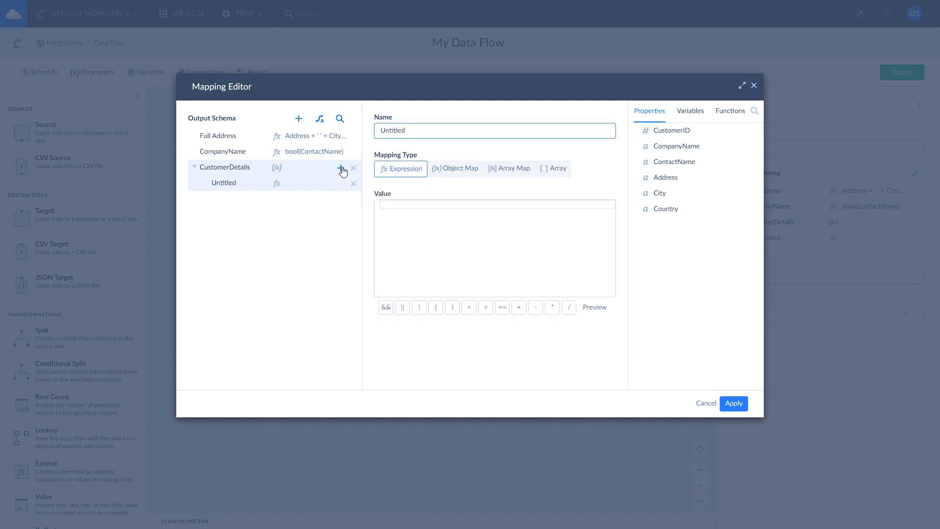
double_click(396, 130)
text(Name)
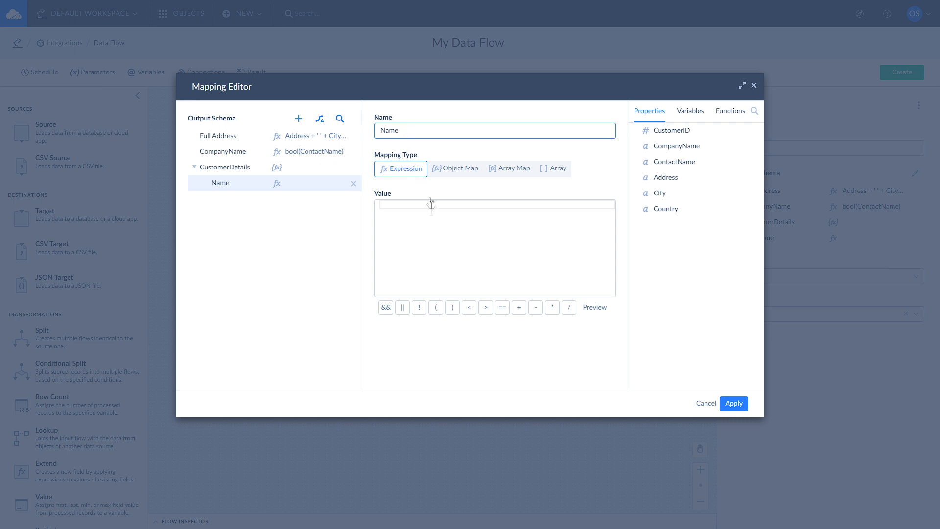
double_click(673, 162)
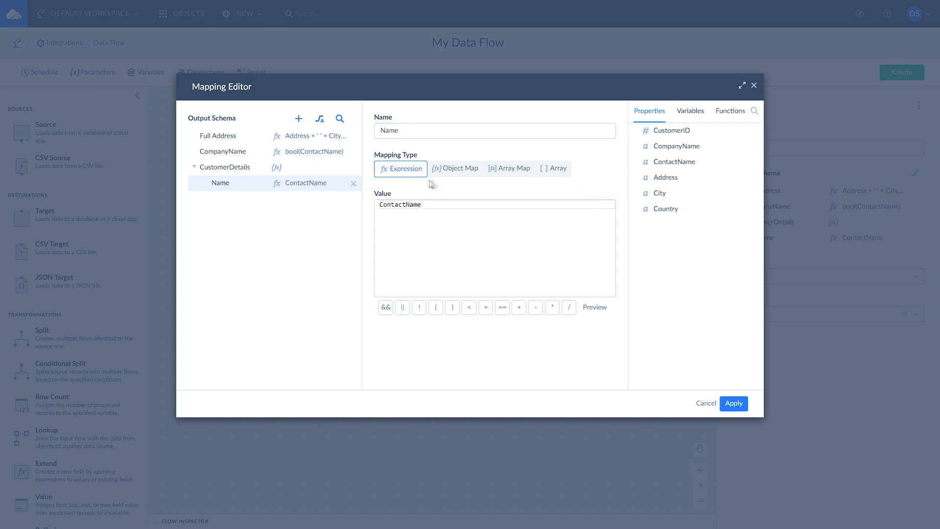
- Add a nested Address field under CustomerDetails and map it to the Address property
click(341, 169)
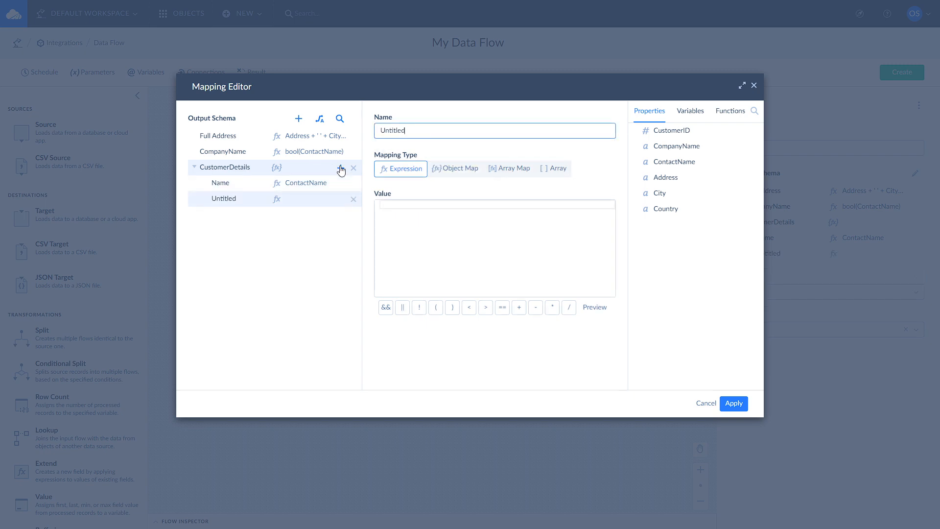
double_click(397, 131)
text(Address)
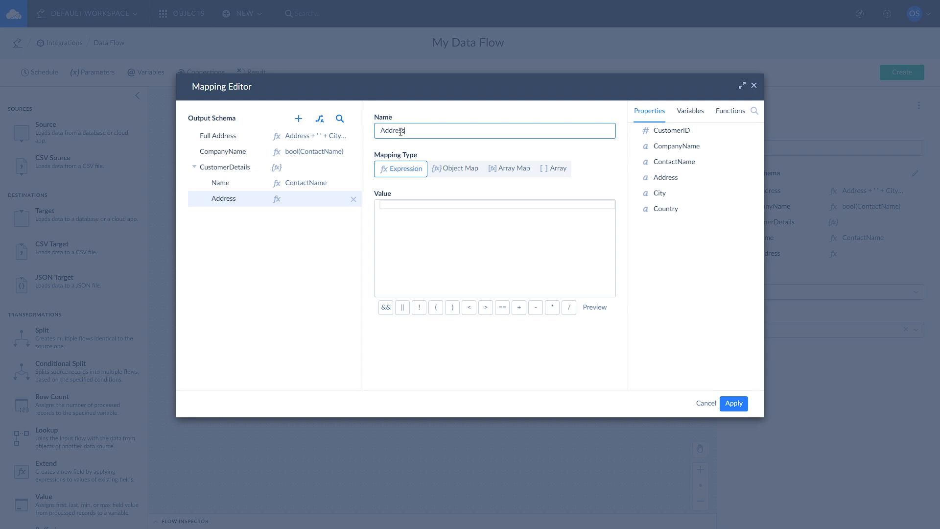
double_click(674, 177)
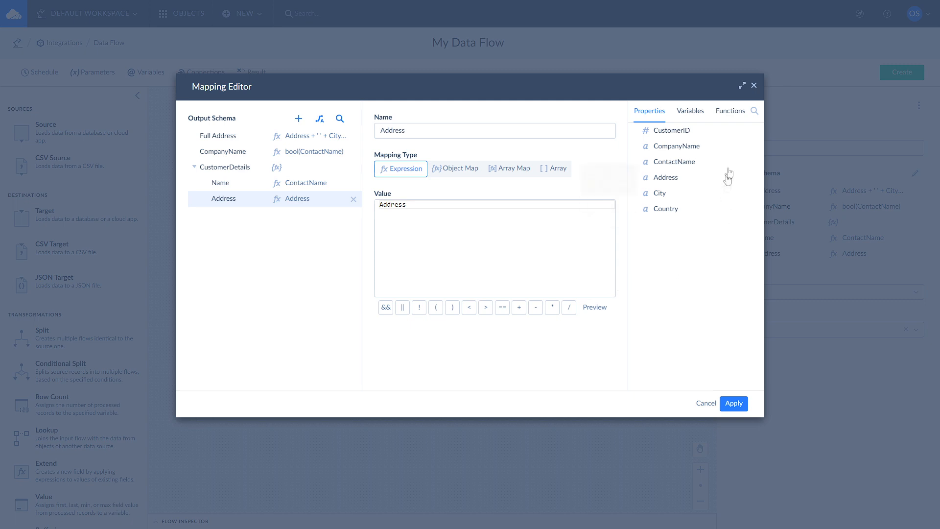
click(731, 110)
click(692, 112)
click(650, 111)
click(466, 334)
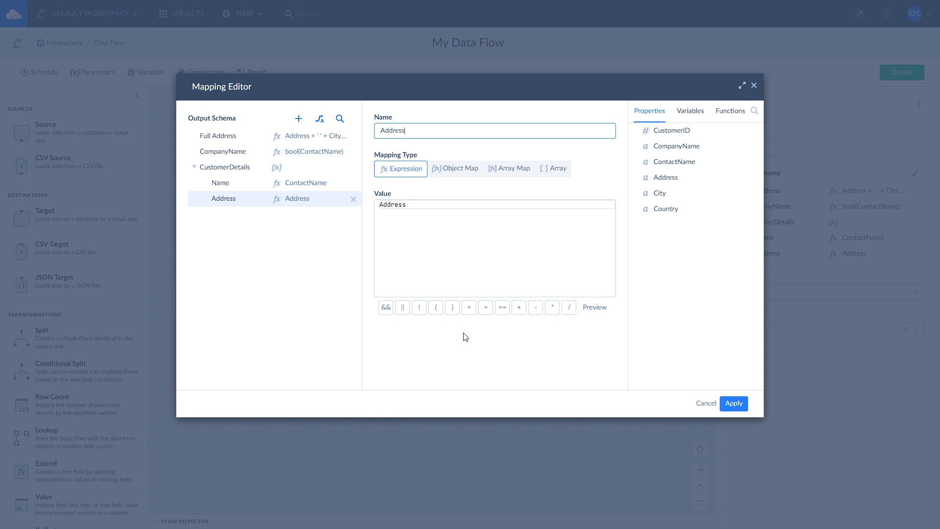
- Preview the Full Address expression using a sample street, city and country as test values
click(270, 133)
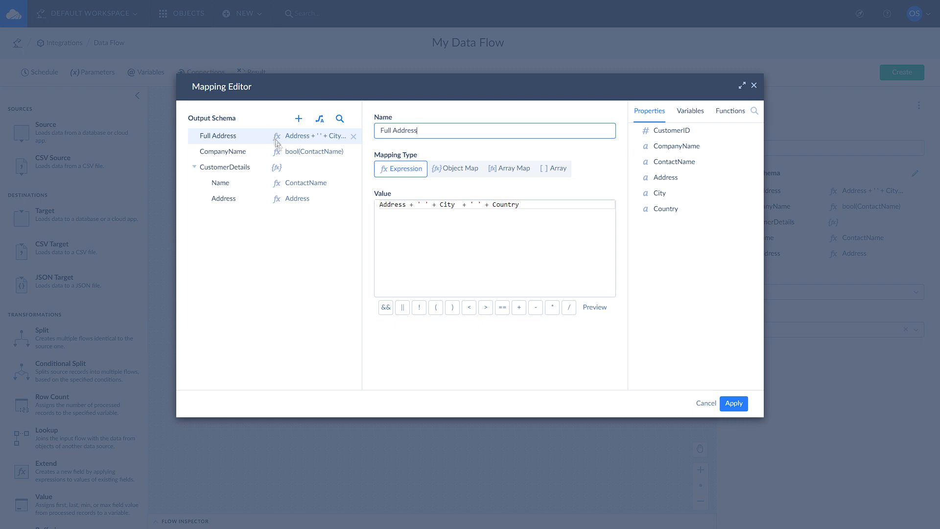
click(594, 308)
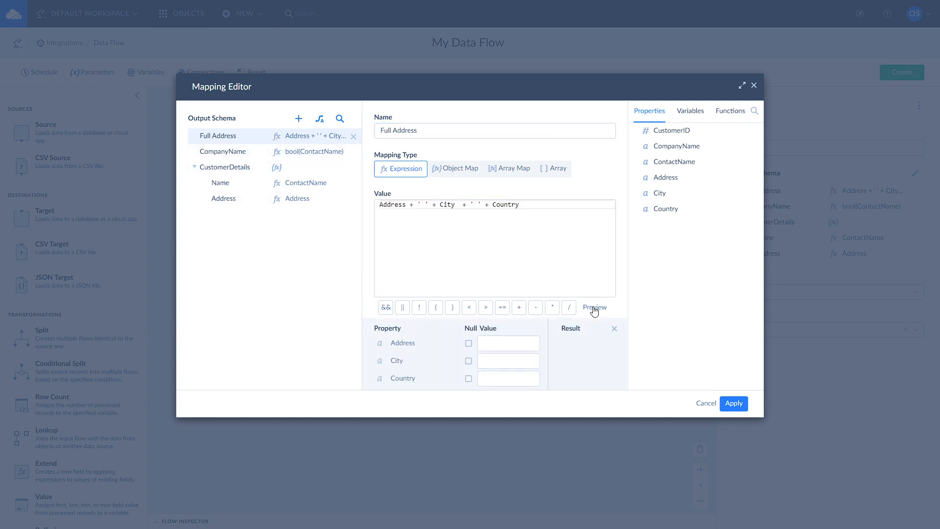
click(507, 345)
text(Baker Street)
key(Tab)
text(Londo)
key(Tab)
text(UK)
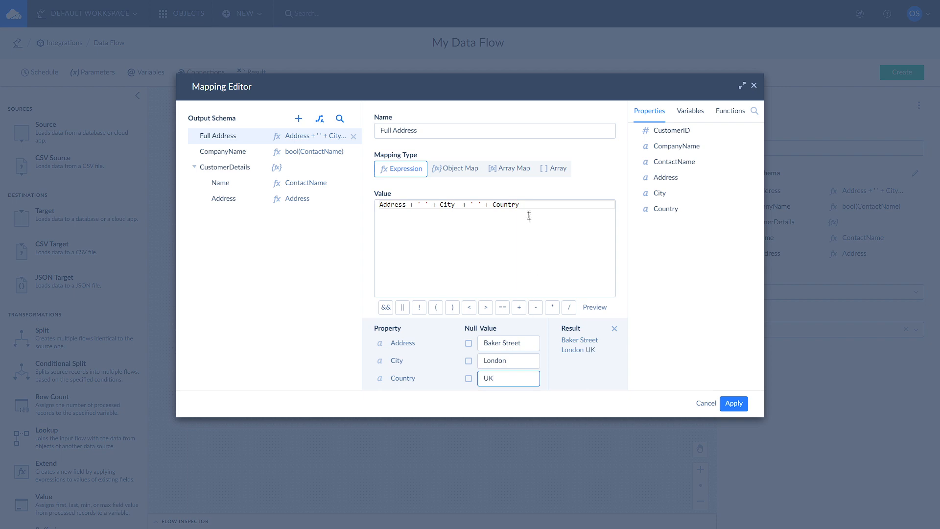
- Try Country1 in place of Country in the Full Address expression, and restore the original property name
click(525, 207)
text(1)
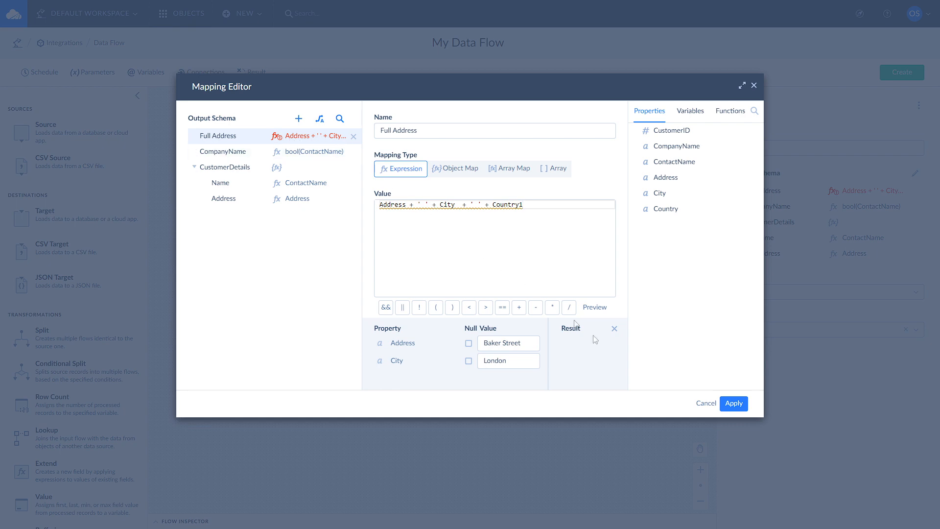
key(BackSpace)
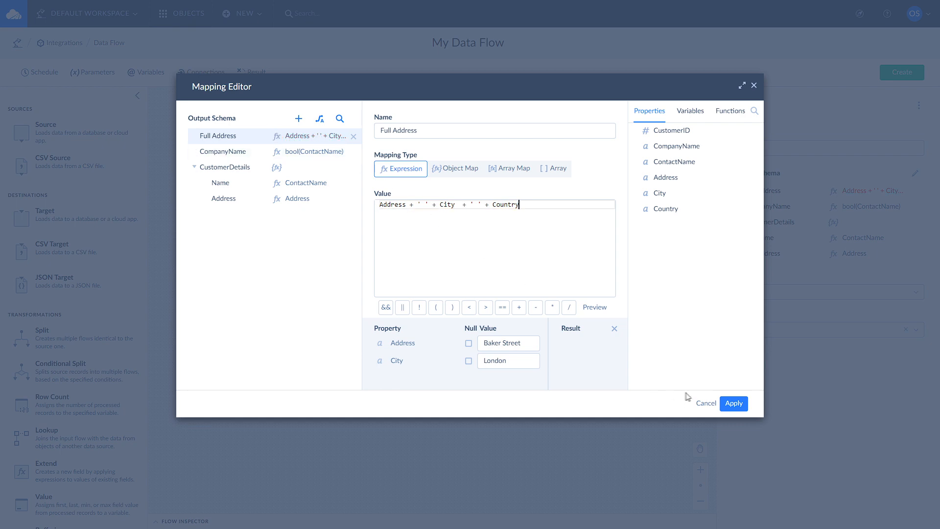
- Apply the Extend mapping, and link Extend's red output to a new Target component placed beside it
click(733, 404)
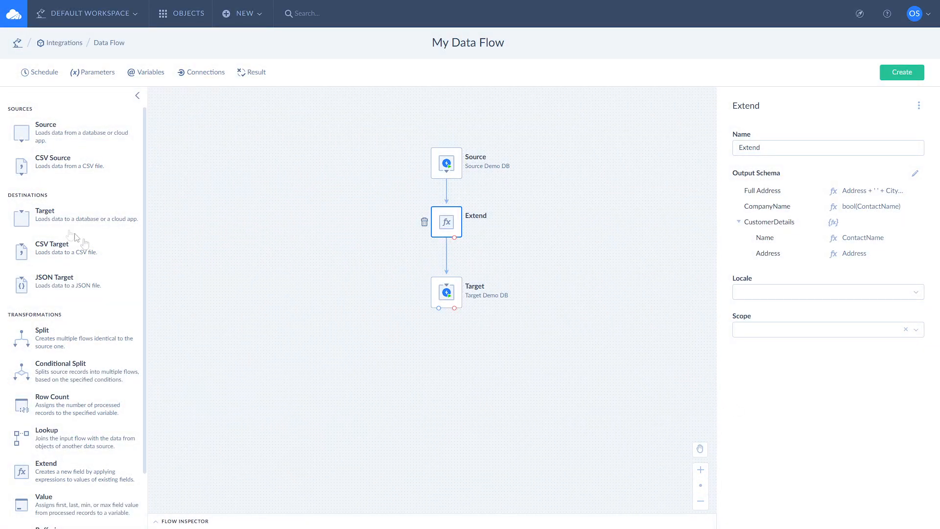
drag(27, 221, 531, 214)
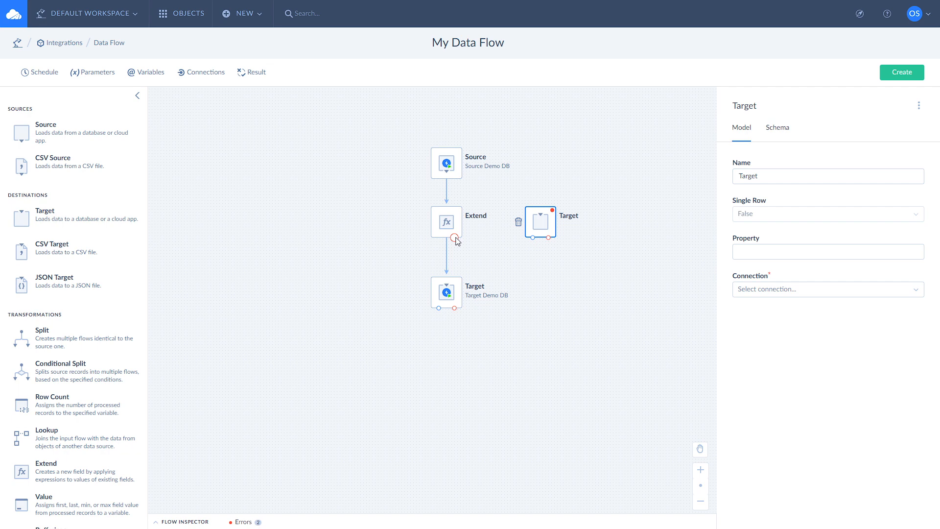
drag(454, 238, 541, 221)
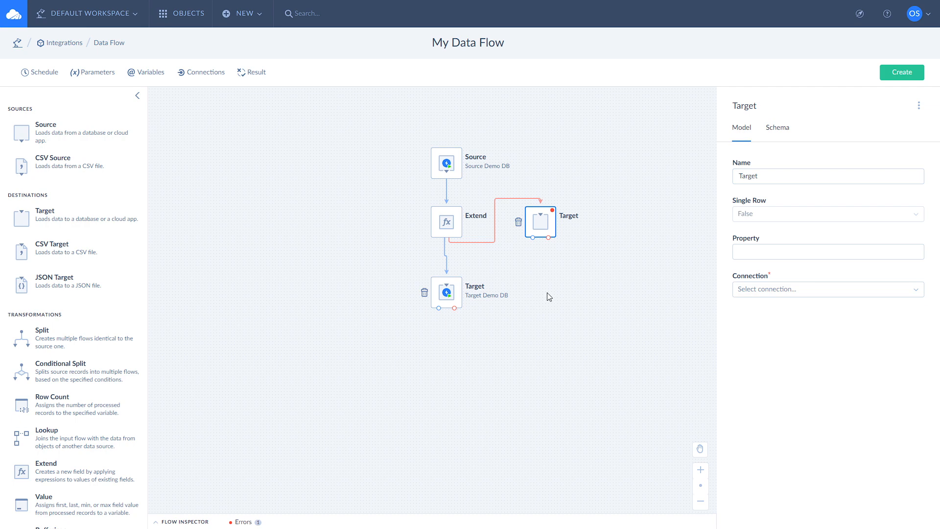
- Set the locale of the Extend component to French (Mali)
click(445, 225)
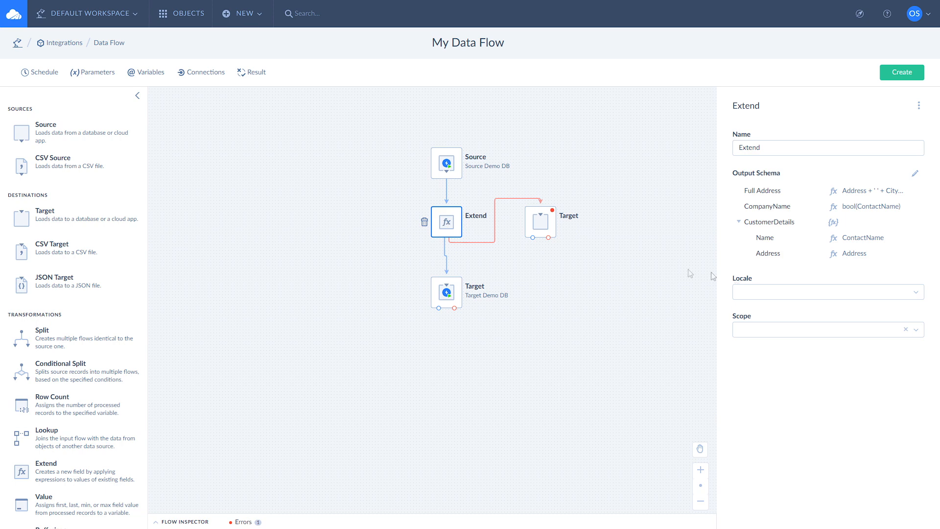
click(915, 296)
scroll(793, 363, down, 8)
scroll(793, 363, down, 15)
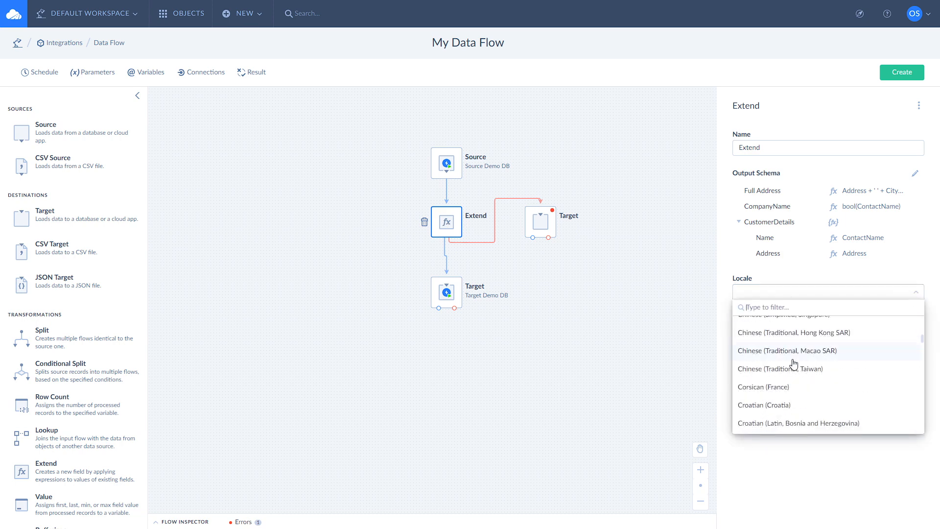
scroll(793, 363, down, 4)
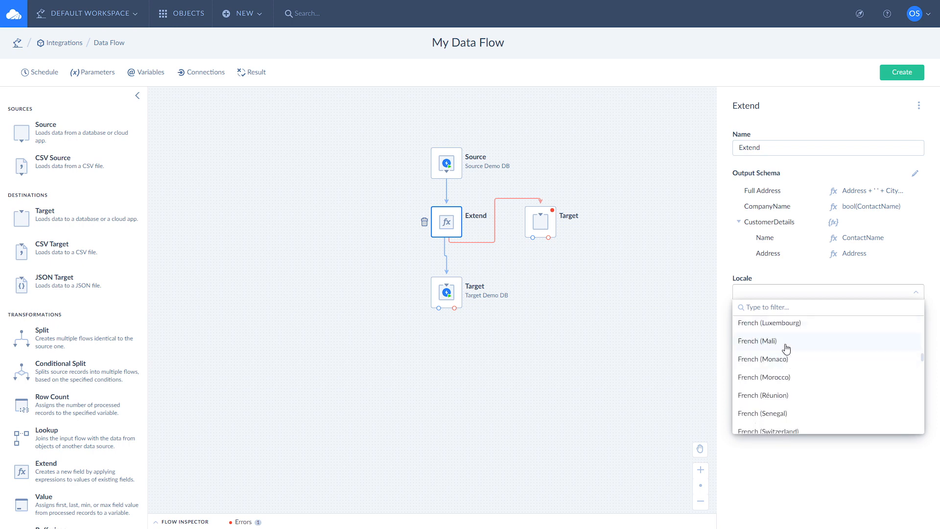
click(786, 347)
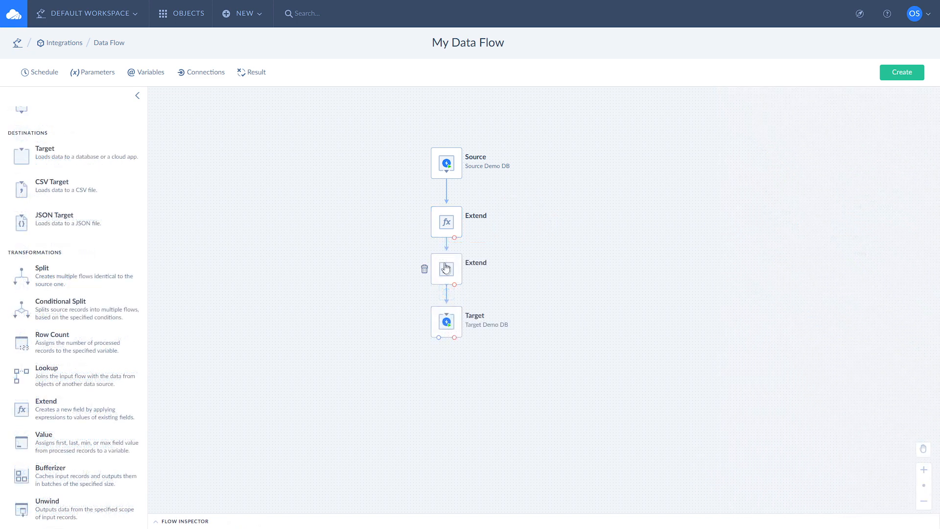
- Examine the second Extend component's scope options and the output fields of the link between the two Extend components
click(446, 269)
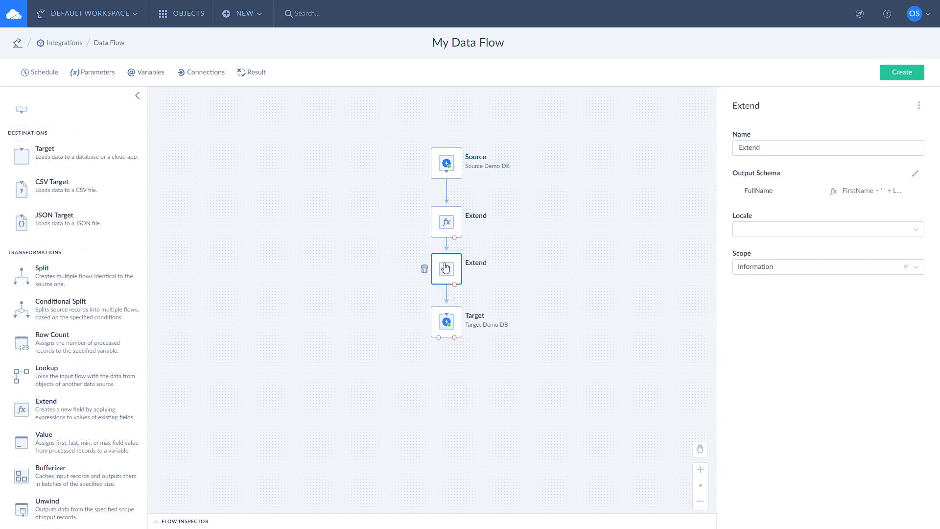
click(760, 273)
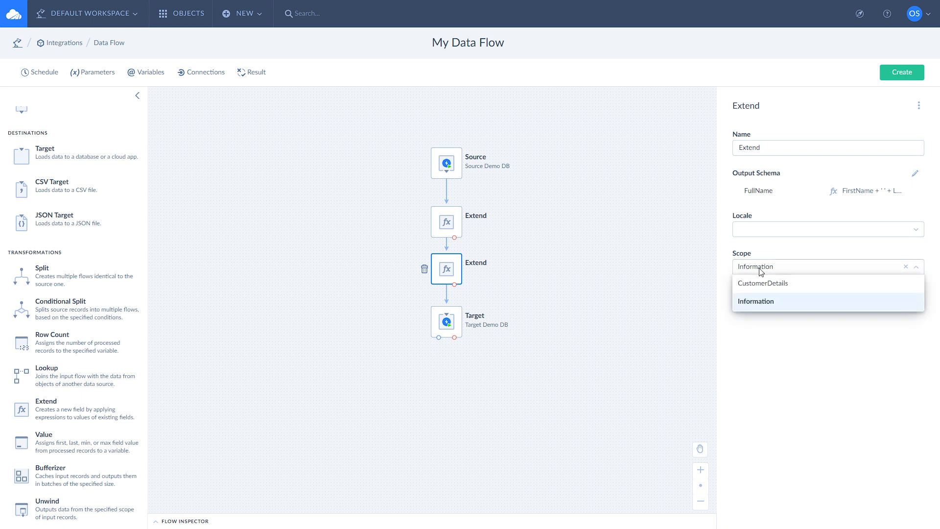
click(761, 272)
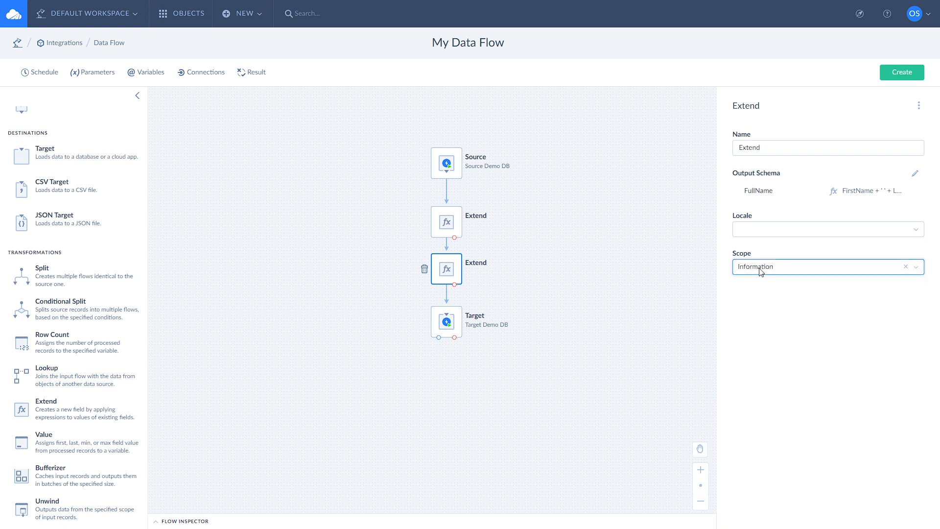
click(446, 245)
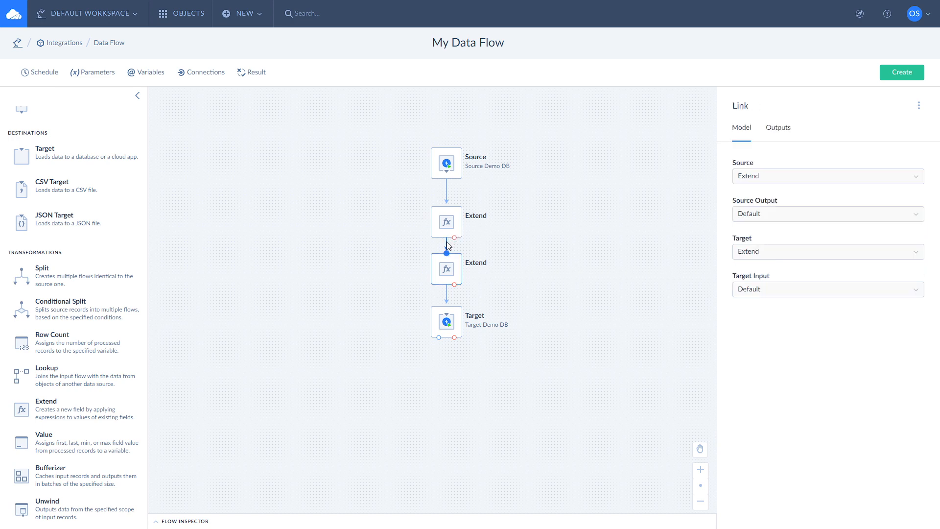
click(774, 127)
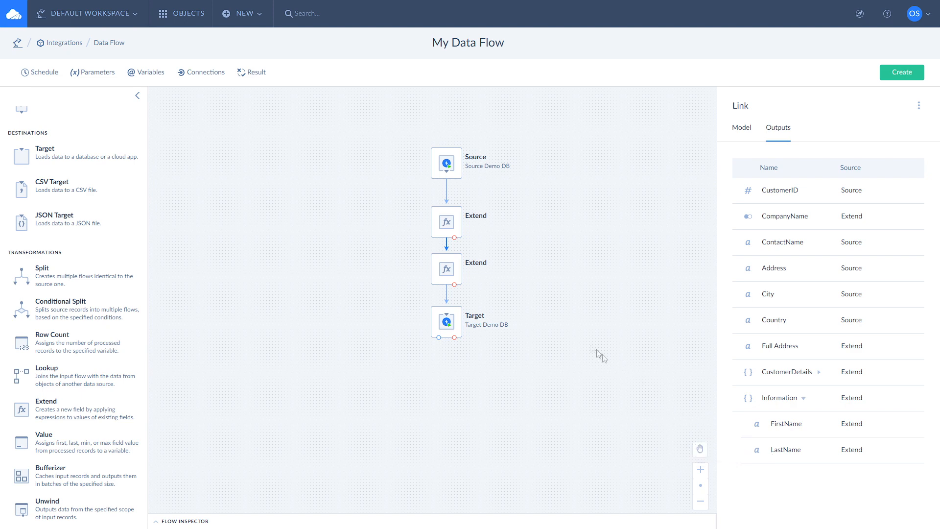
- Review the FullName expression in the second Extend component's mapping
click(447, 269)
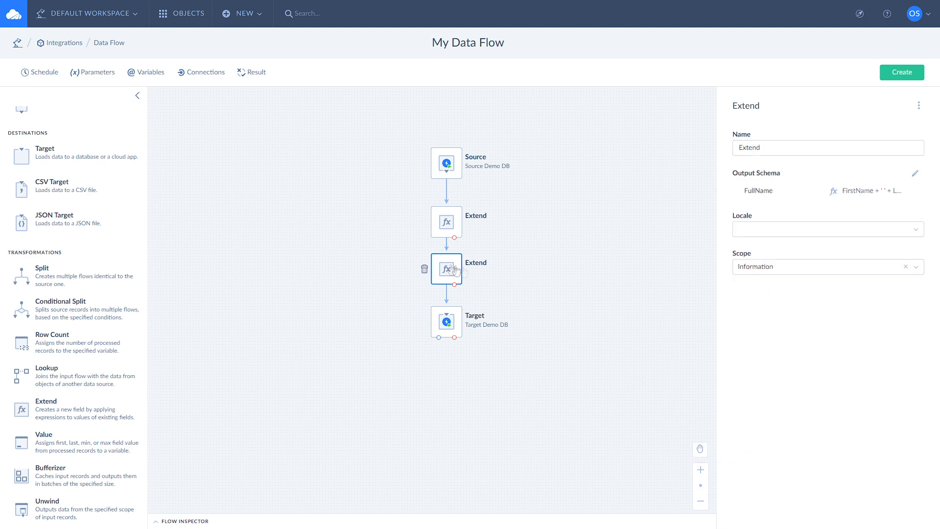
click(915, 175)
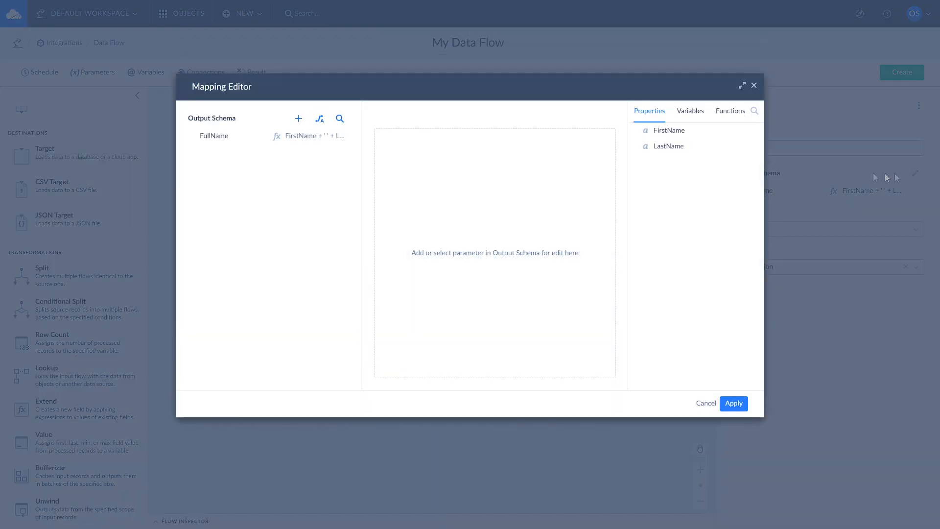
click(225, 137)
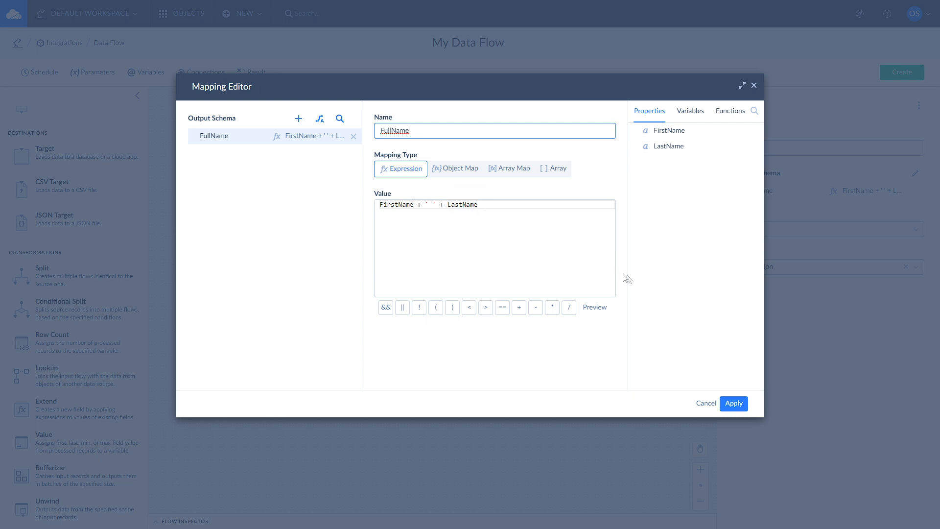
click(731, 405)
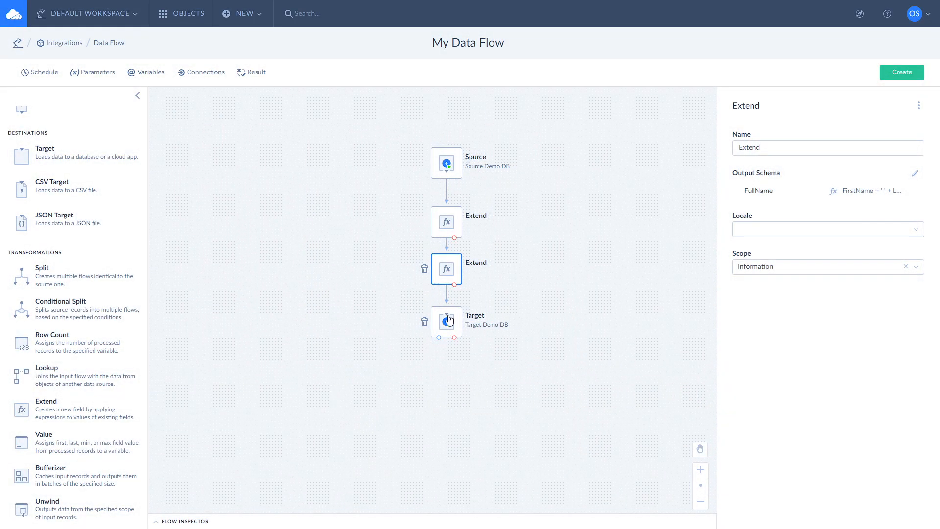
- Add a Name field to the Target component's parameter mapping and map it to Information.FullName
click(450, 320)
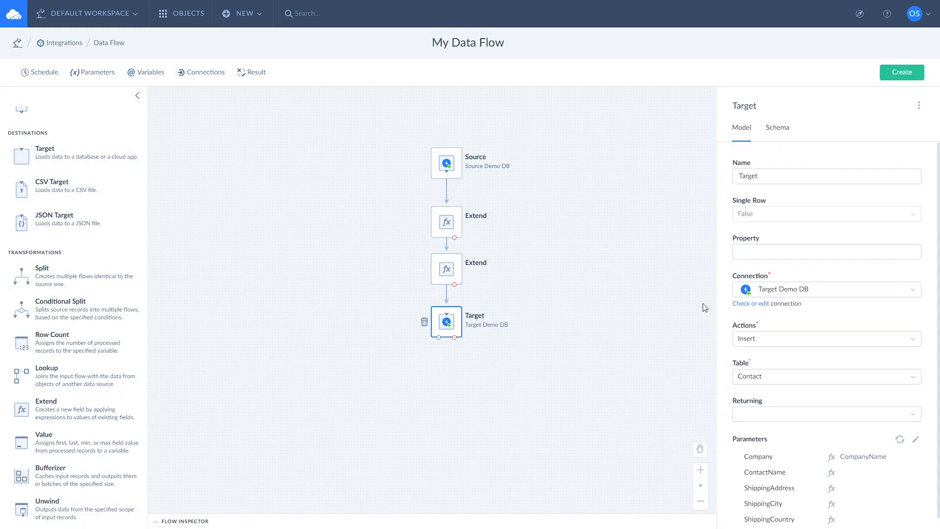
click(915, 442)
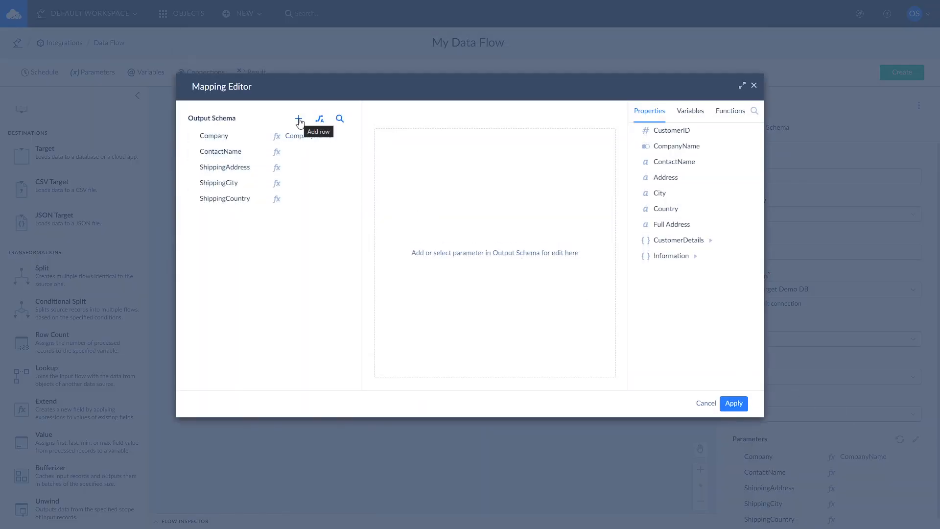
click(299, 119)
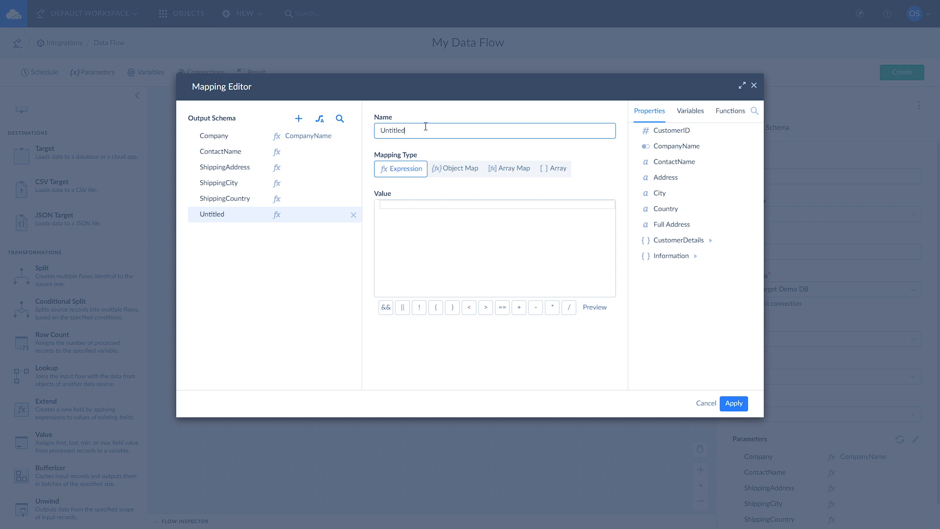
key(ctrl+a)
text(Name)
click(696, 257)
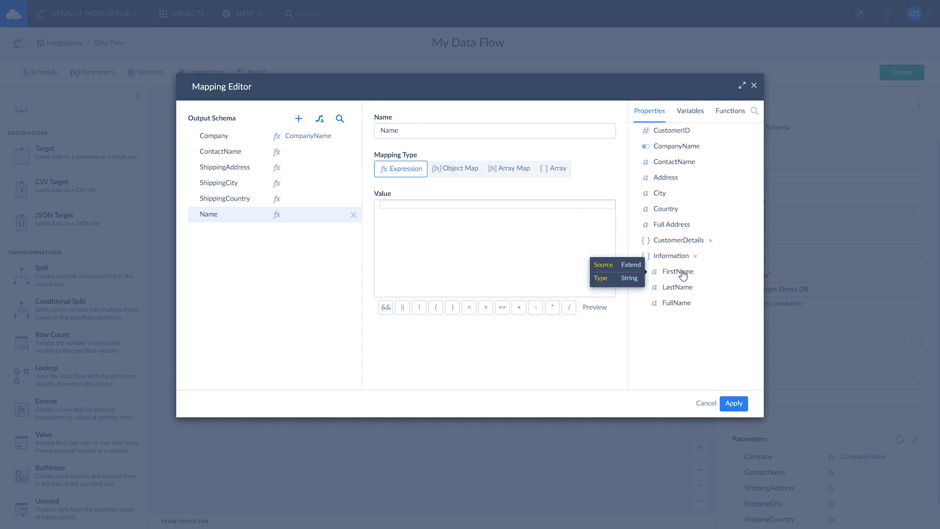
double_click(678, 303)
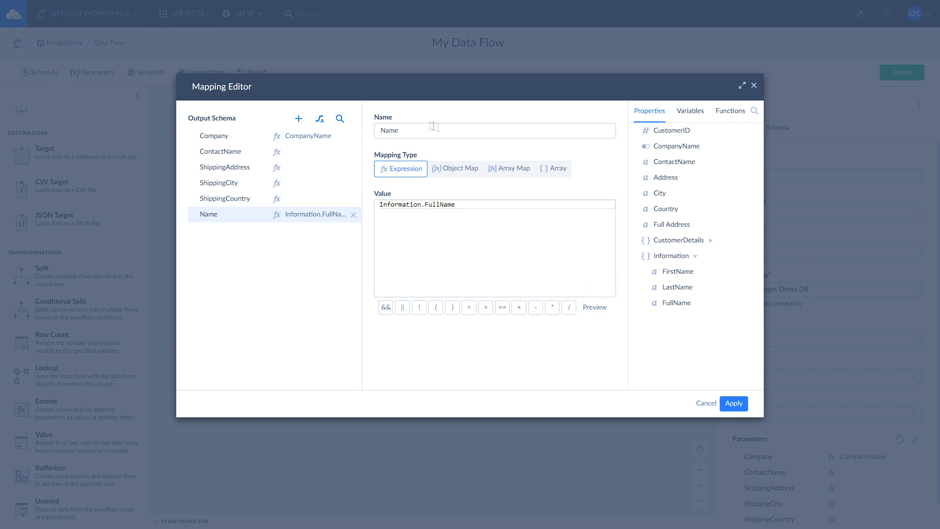
- Add a FirstName field mapped to Information.FirstName and apply the Target mapping
click(299, 120)
double_click(399, 130)
text(FirstName)
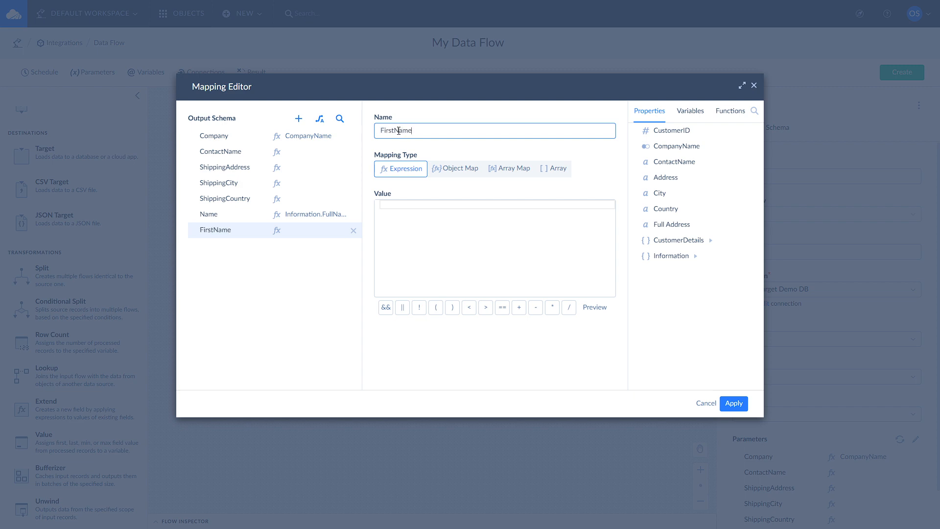
click(696, 257)
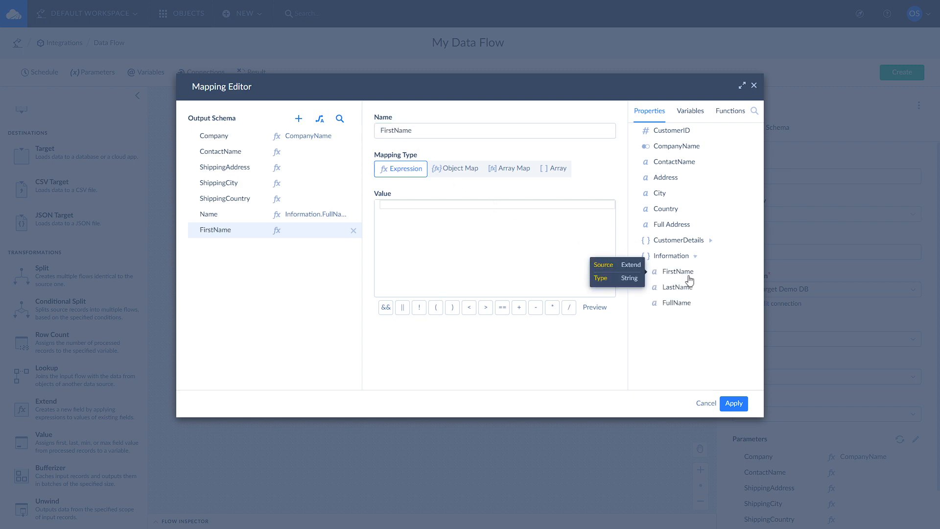
double_click(686, 276)
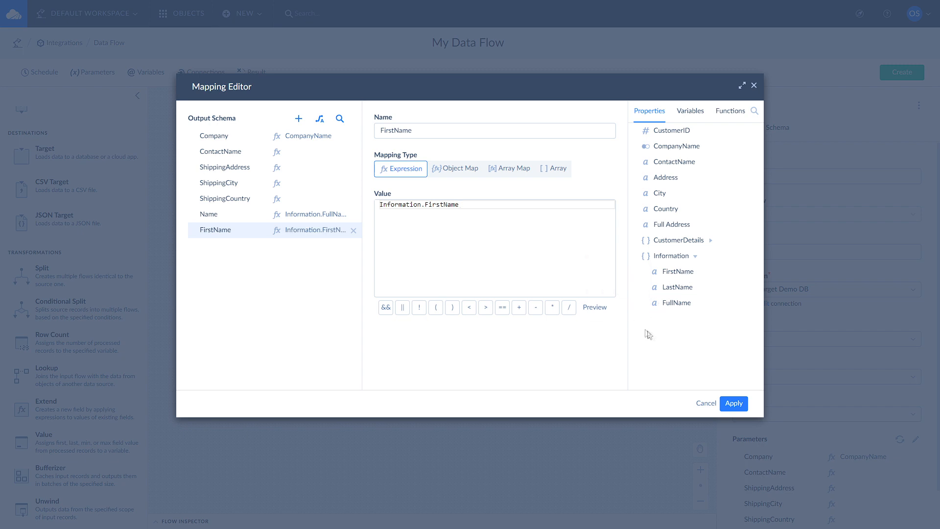
click(734, 403)
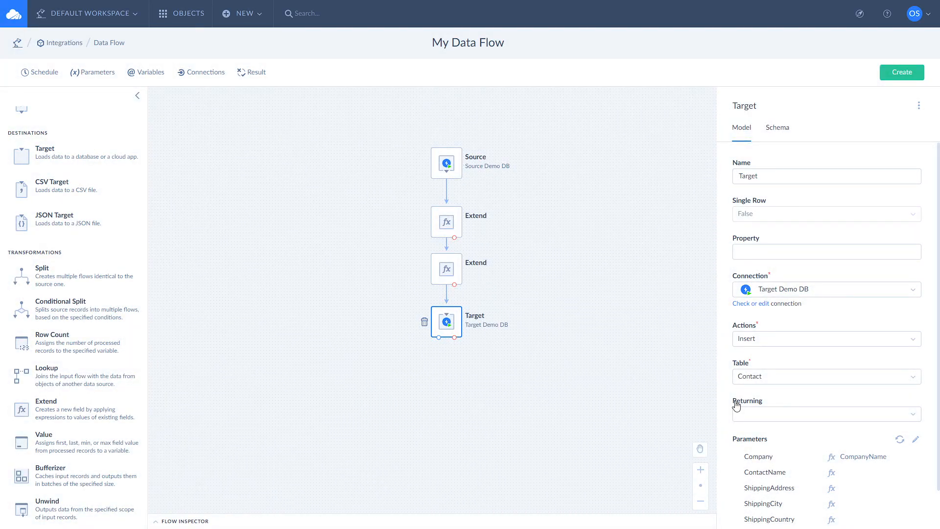